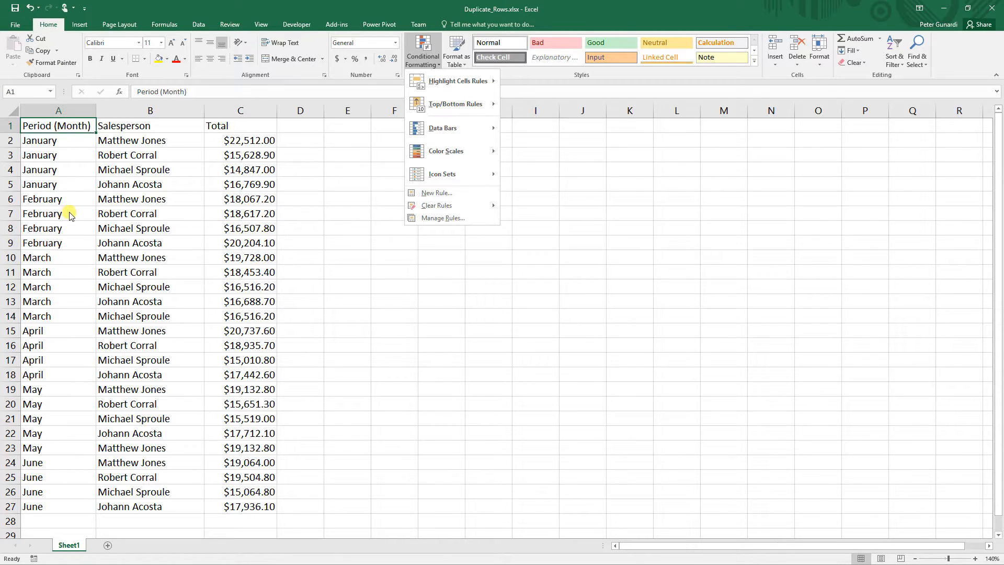
mouse_move(455, 81)
left_click(455, 81)
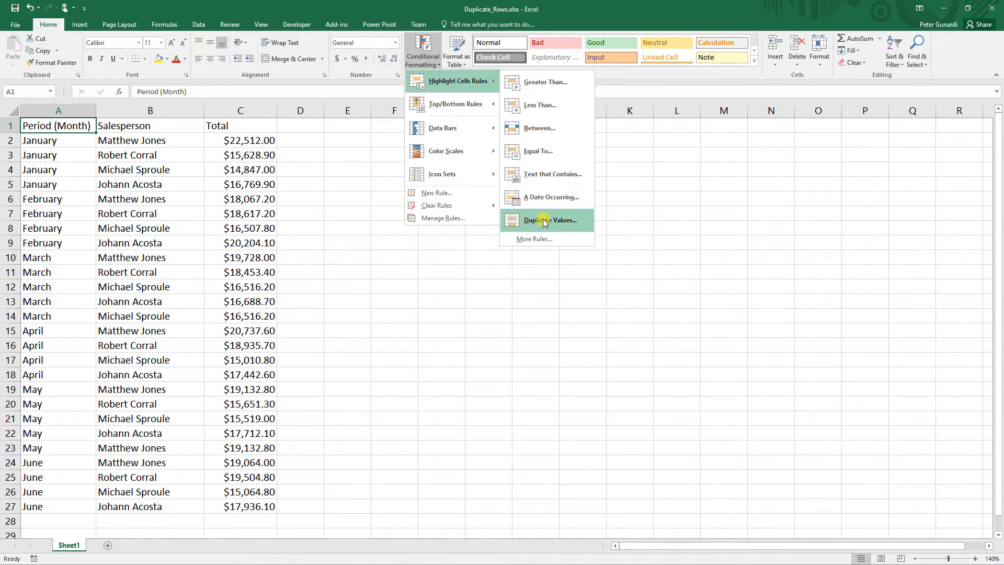
left_click(432, 292)
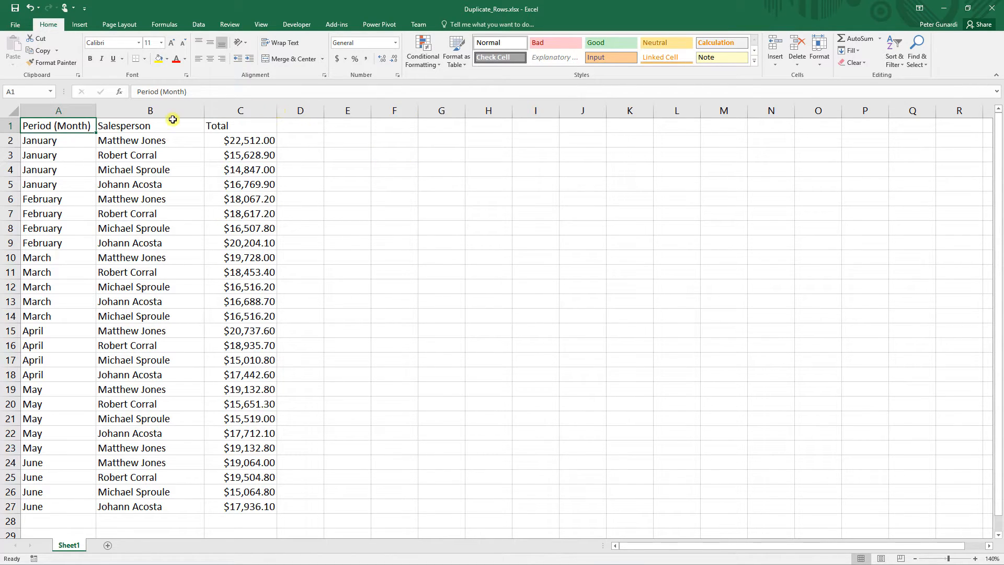
Step: Add the header COMBINE in cell D1, beside the Total column
left_click(313, 128)
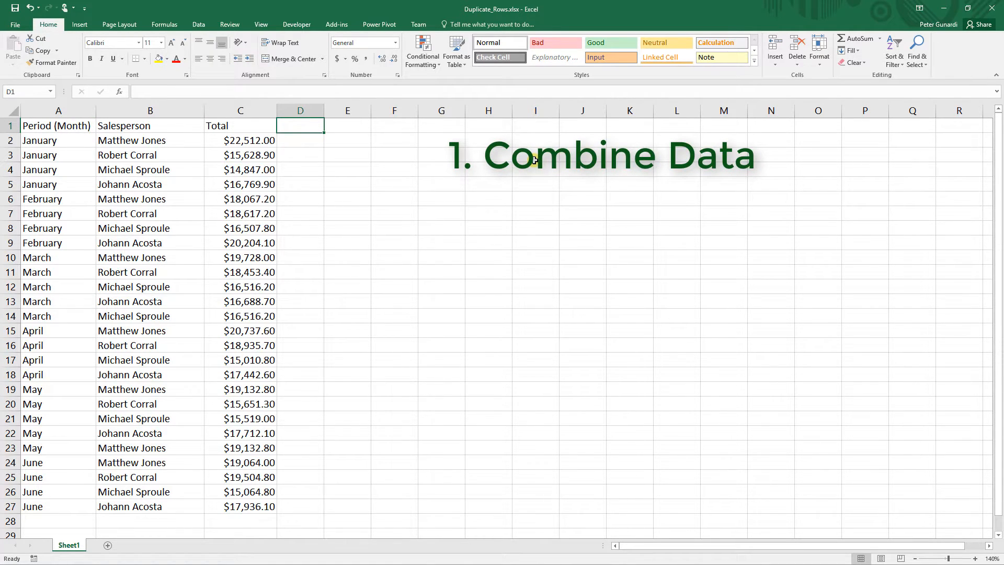
type("COMBINE")
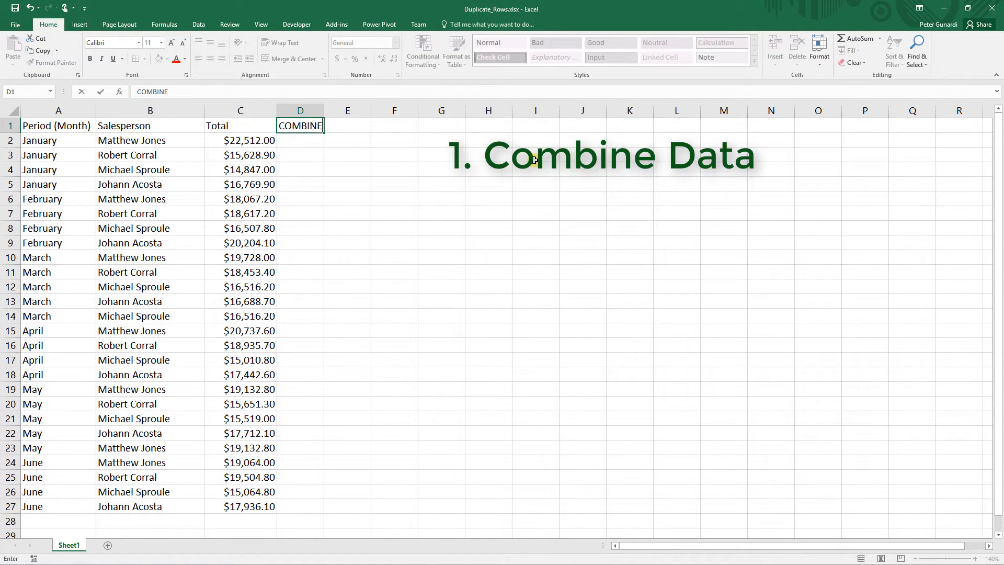
key("Return")
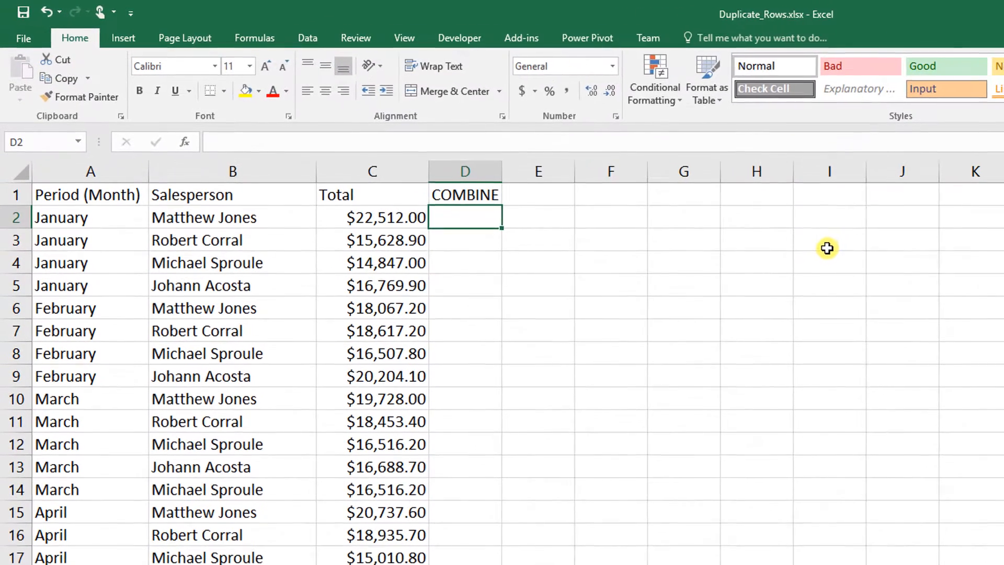
Step: Enter the formula =A2&B2&C2 in cell D2 to join the period, salesperson and total
type("=")
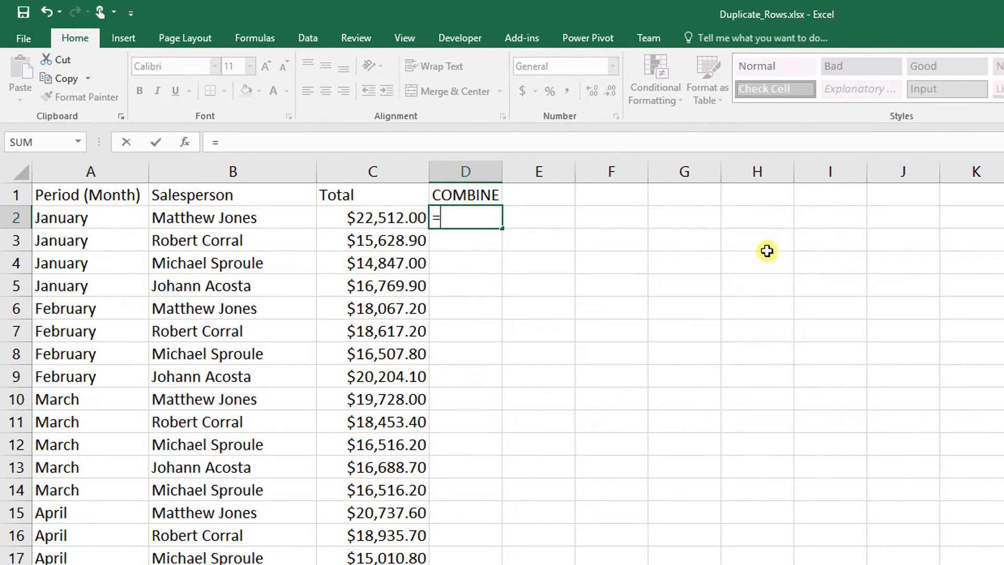
left_click(102, 217)
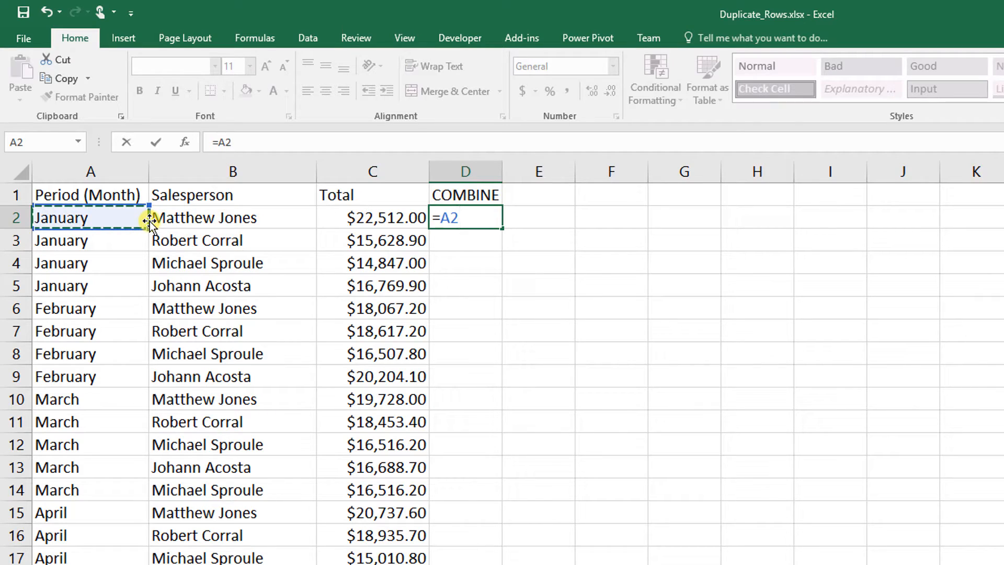
type("&")
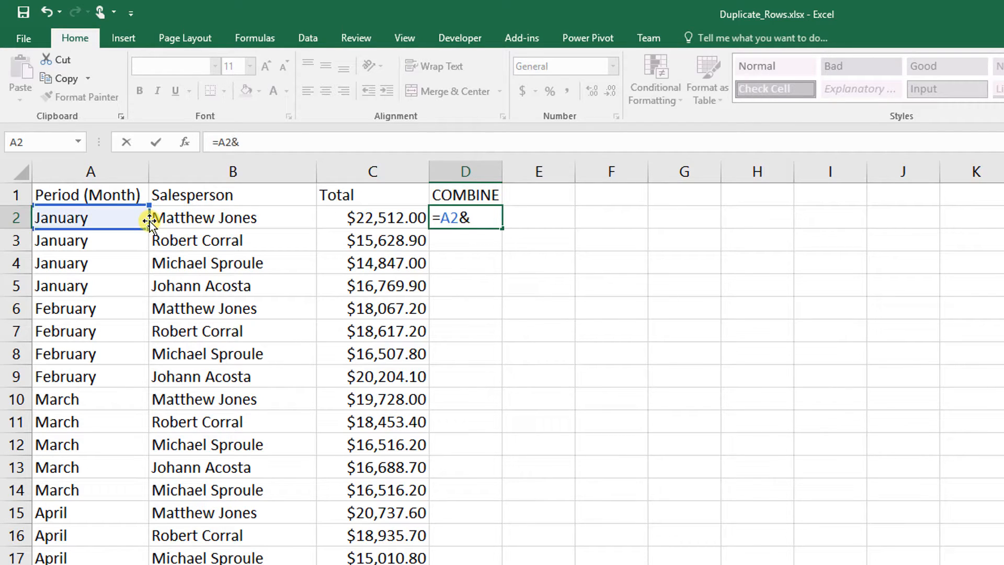
left_click(268, 217)
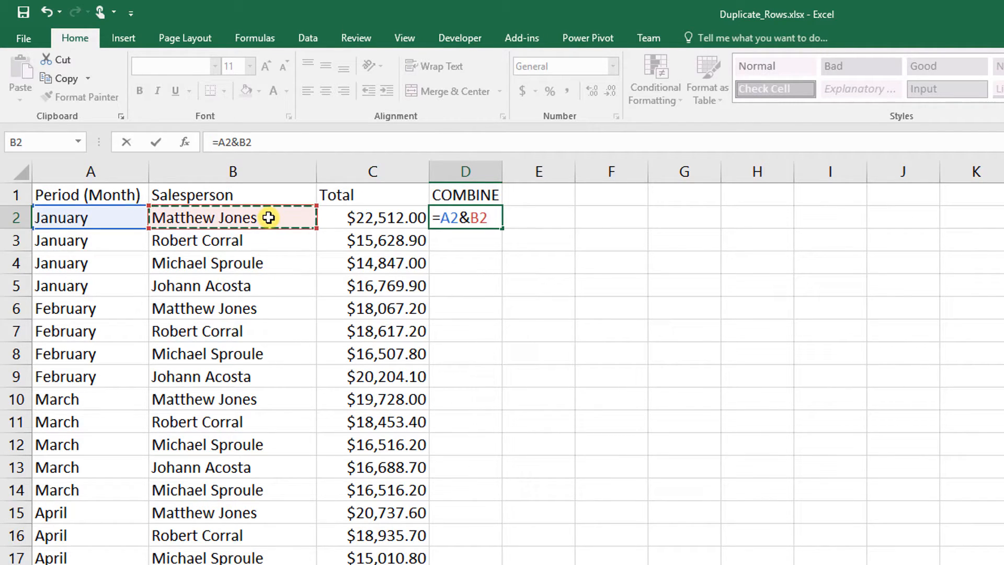
type("&")
left_click(381, 216)
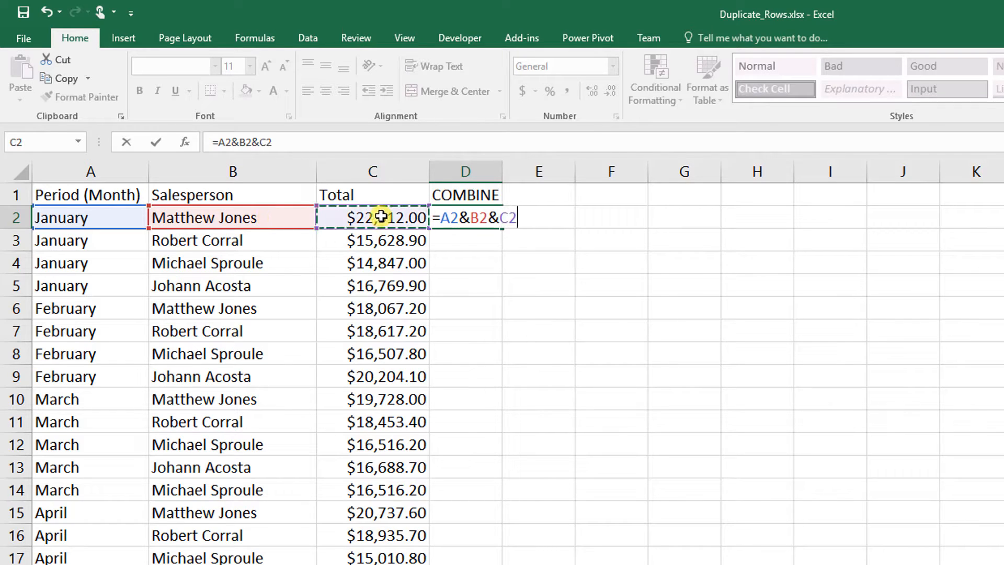
key("Return")
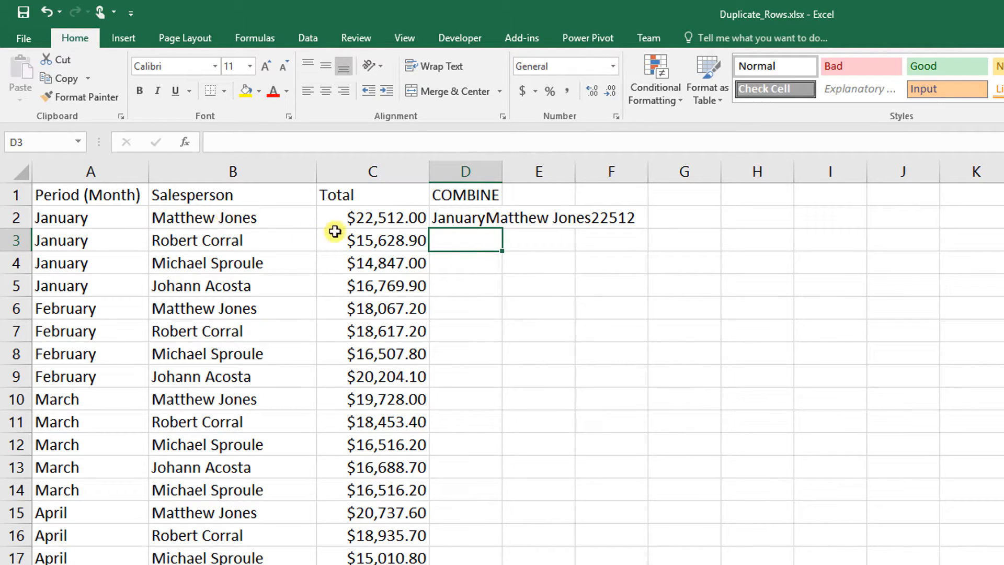
Step: Fill the D2 formula down to row 27 and fit column D's width to its contents
left_click_drag(502, 173, 659, 189)
left_click(656, 222)
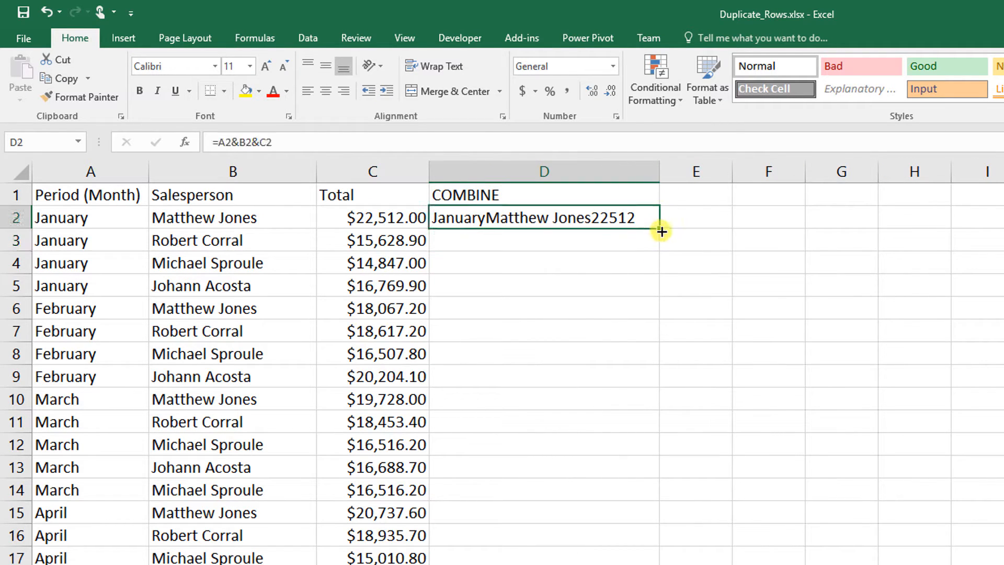
double_click(660, 229)
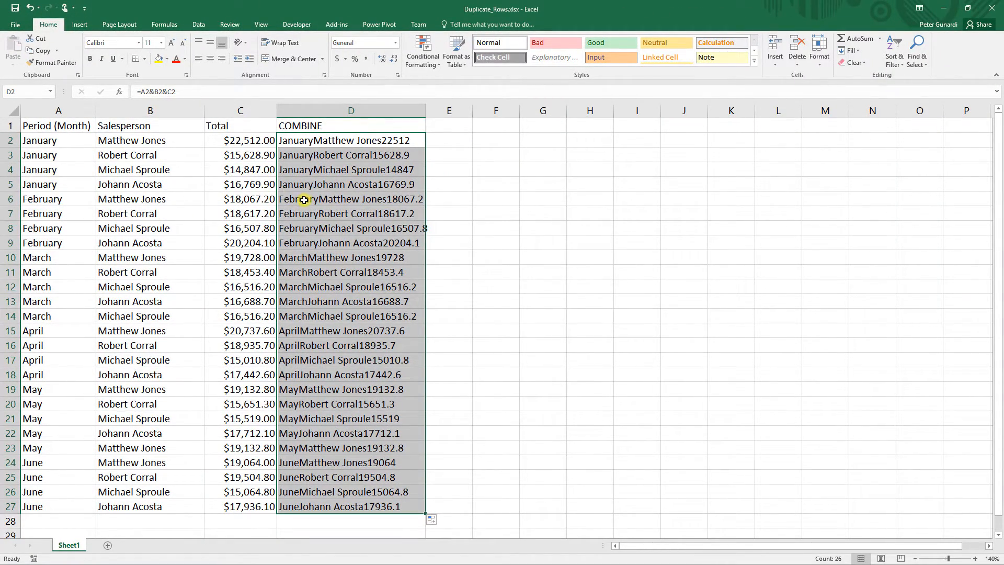
double_click(425, 110)
Step: Apply a Duplicate Values conditional formatting rule to column D with Light Red Fill with Dark Red Text
left_click(396, 112)
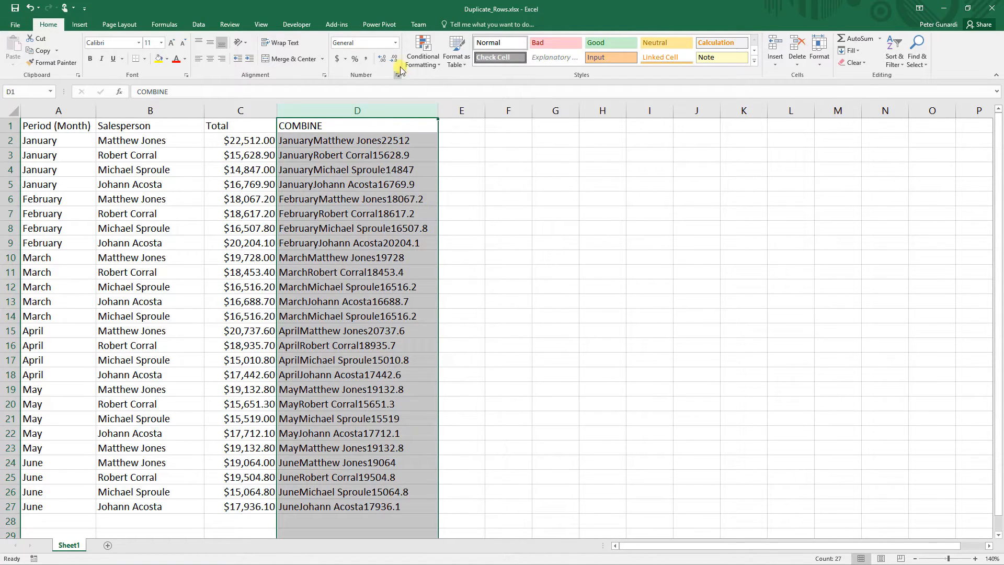
left_click(418, 59)
mouse_move(436, 81)
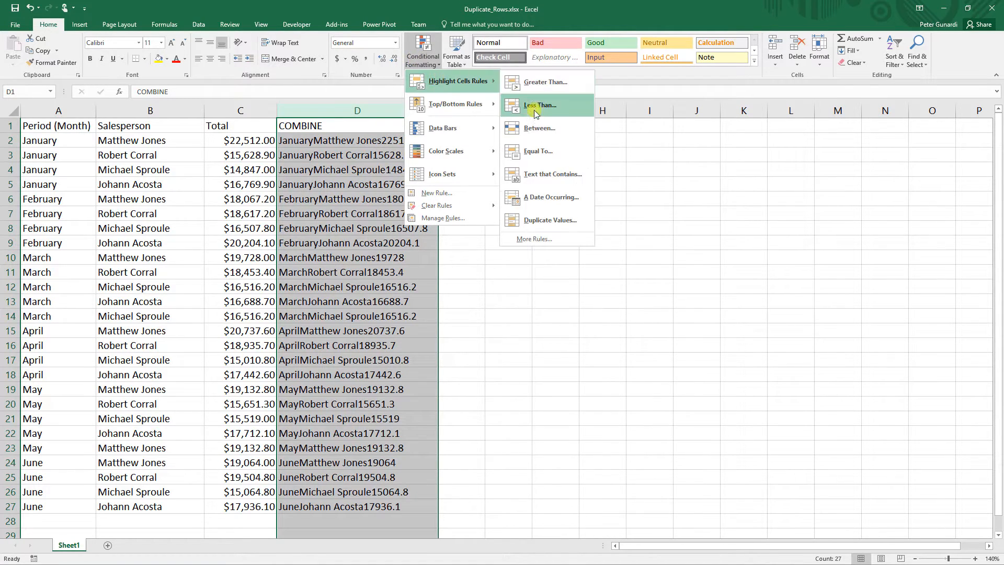
left_click(548, 220)
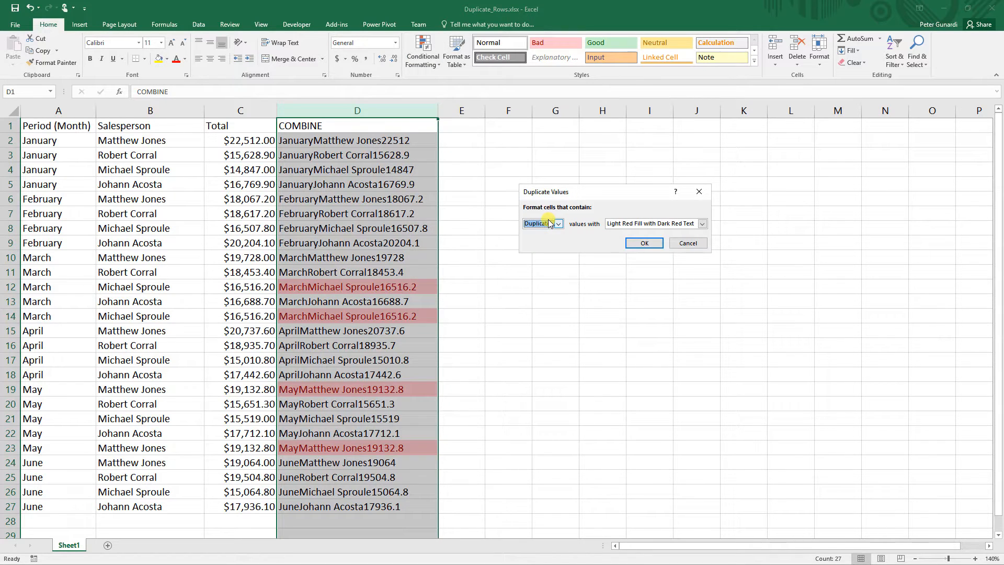
left_click(640, 244)
Step: Compare the March records in rows 12 and 14 across columns A to C
left_click(492, 284)
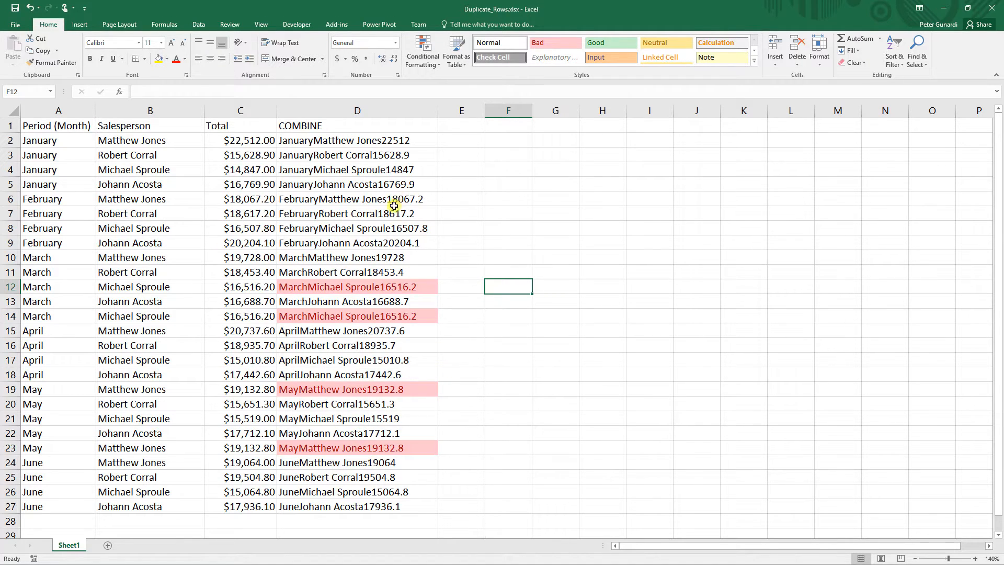
left_click_drag(76, 286, 236, 286)
left_click_drag(64, 316, 237, 311)
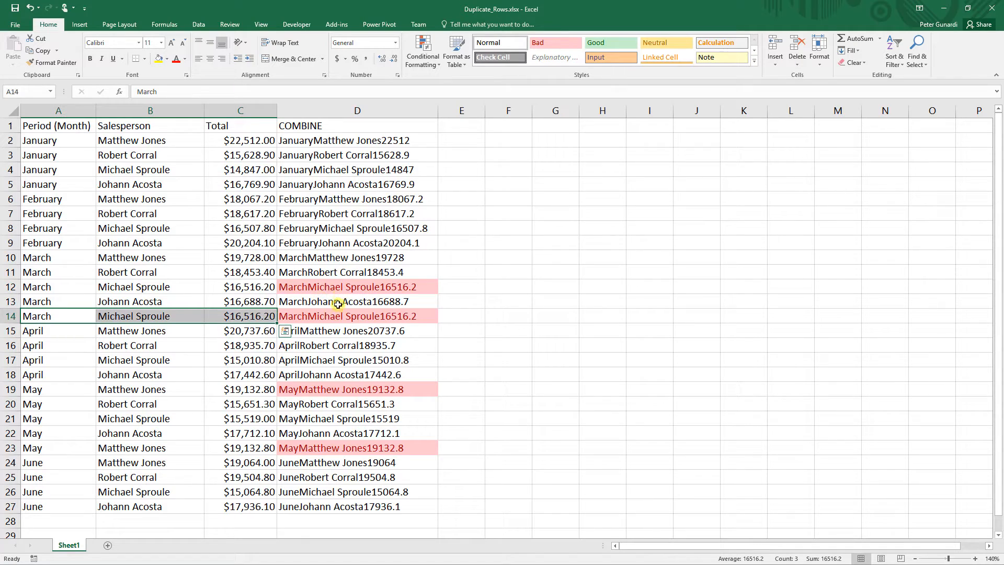
Step: Add the header COUNTIF in cell E1, beside the COMBINE column
left_click(470, 128)
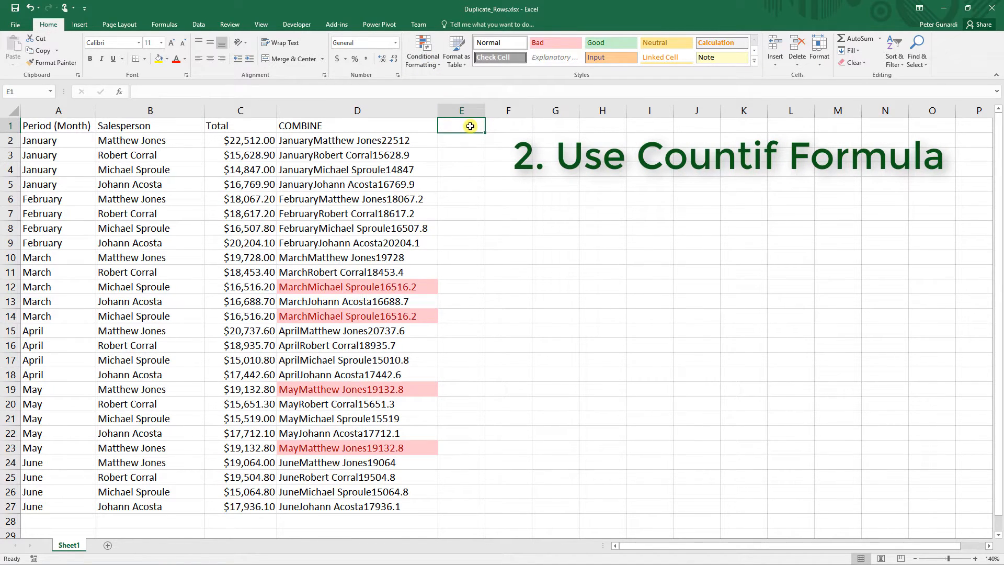
type("COUNTI")
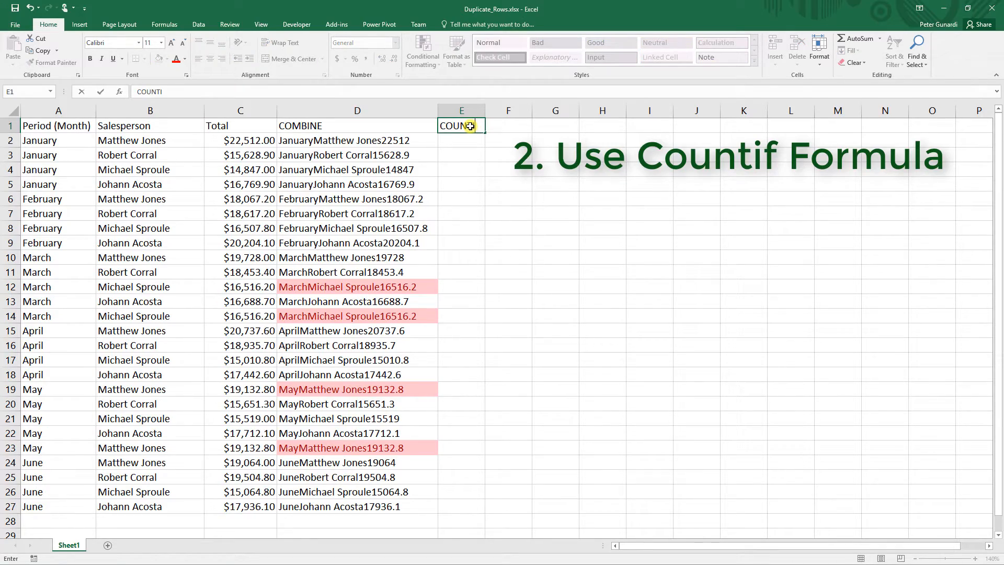
type("F")
key("Return")
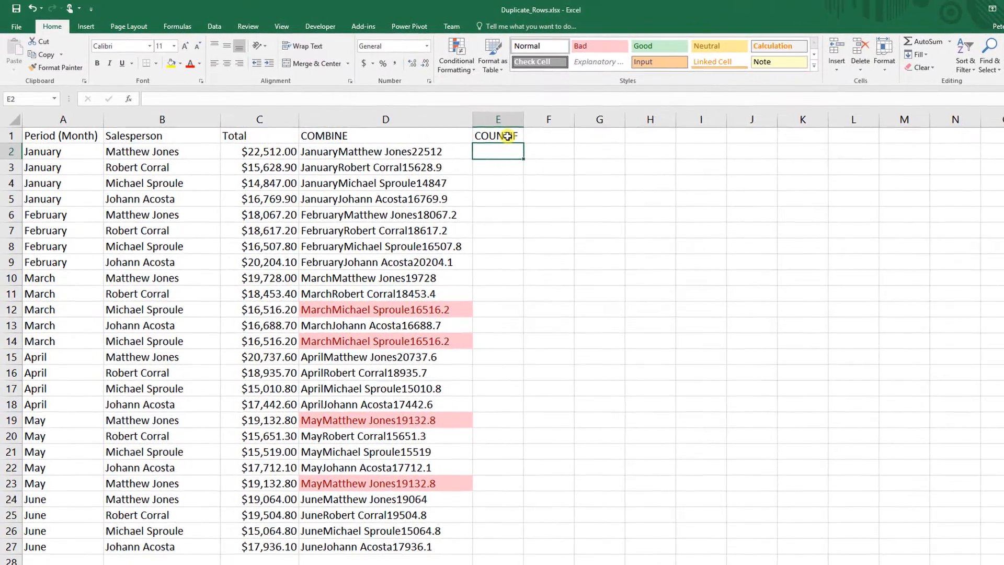
Step: Start a COUNTIF formula in cell E2 with the absolute range $D$2:$D$27
type("=COUNTI")
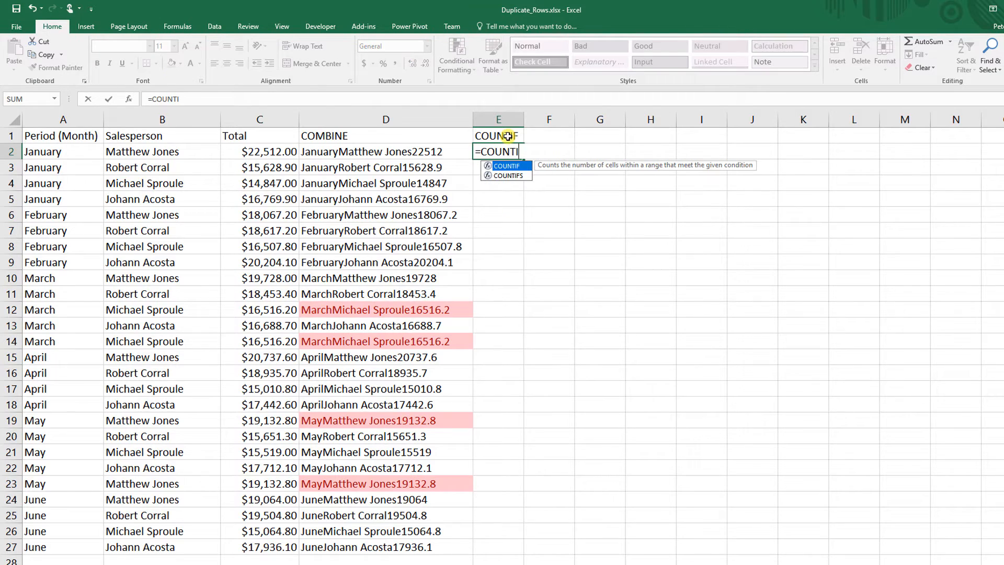
type("F(")
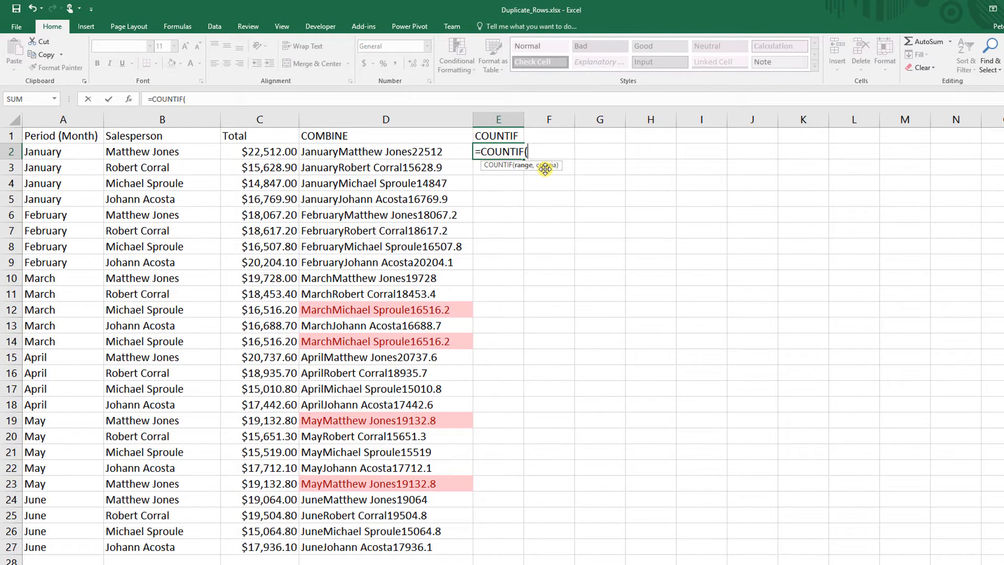
left_click(422, 154)
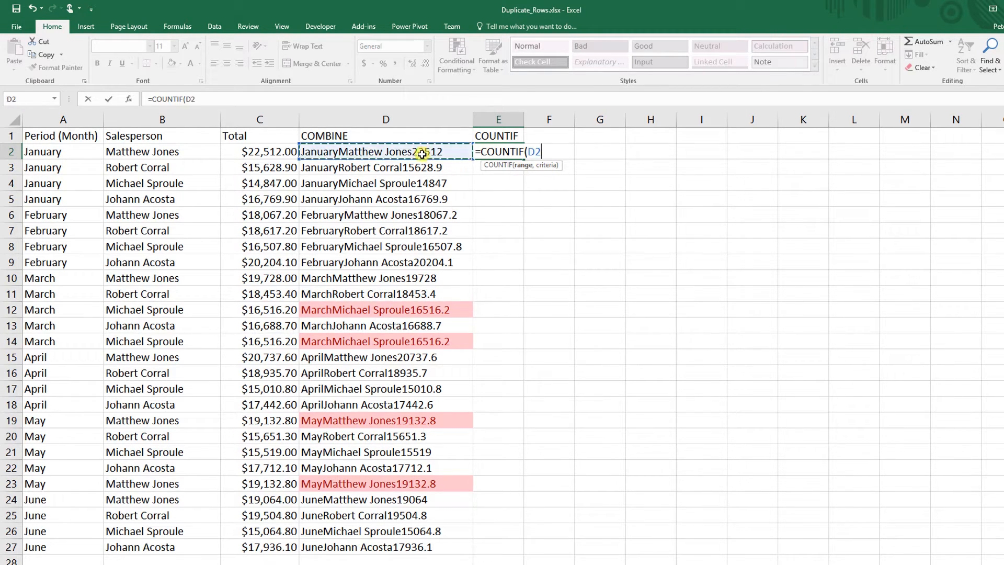
left_click_drag(422, 153, 428, 553)
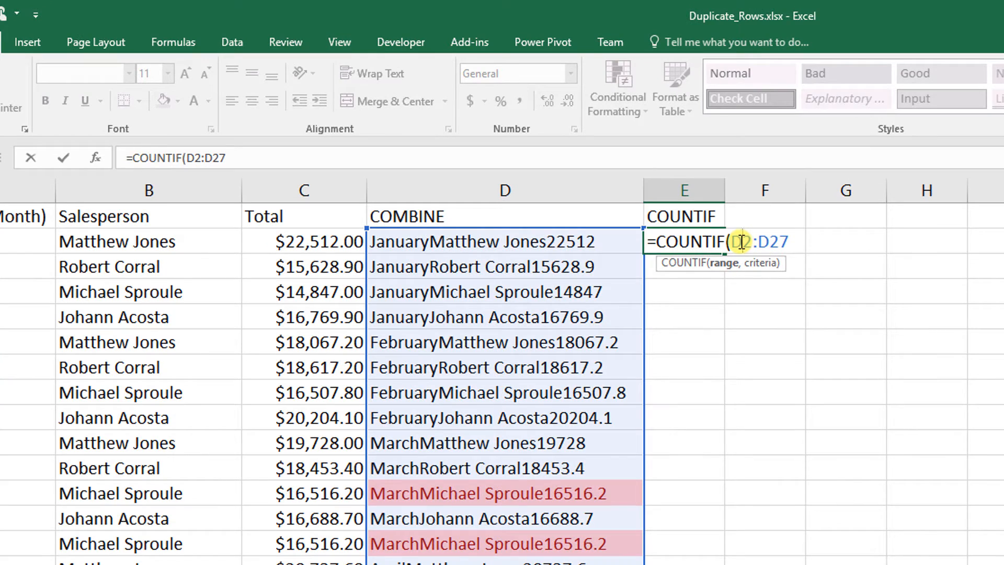
key("F4")
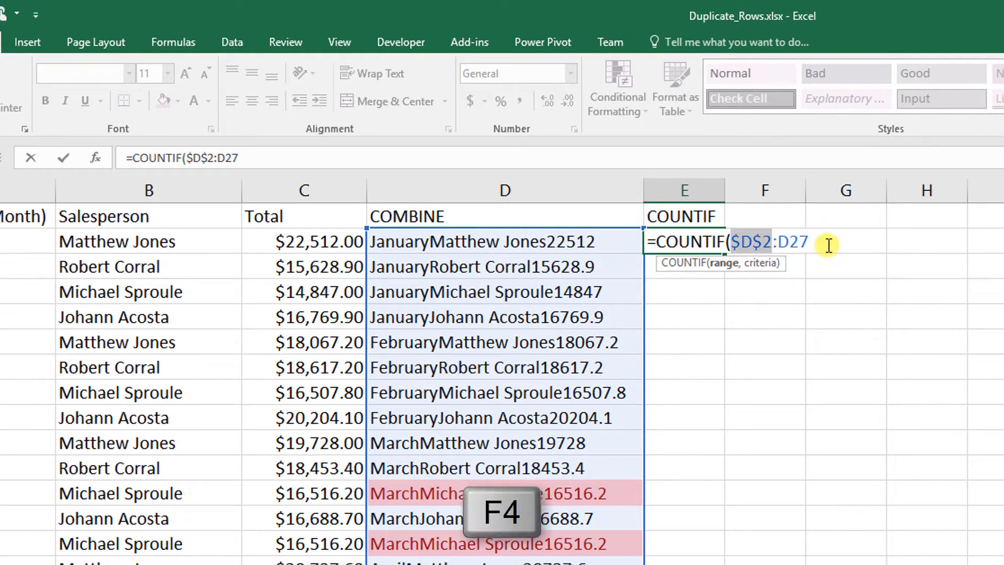
double_click(788, 241)
key("F4")
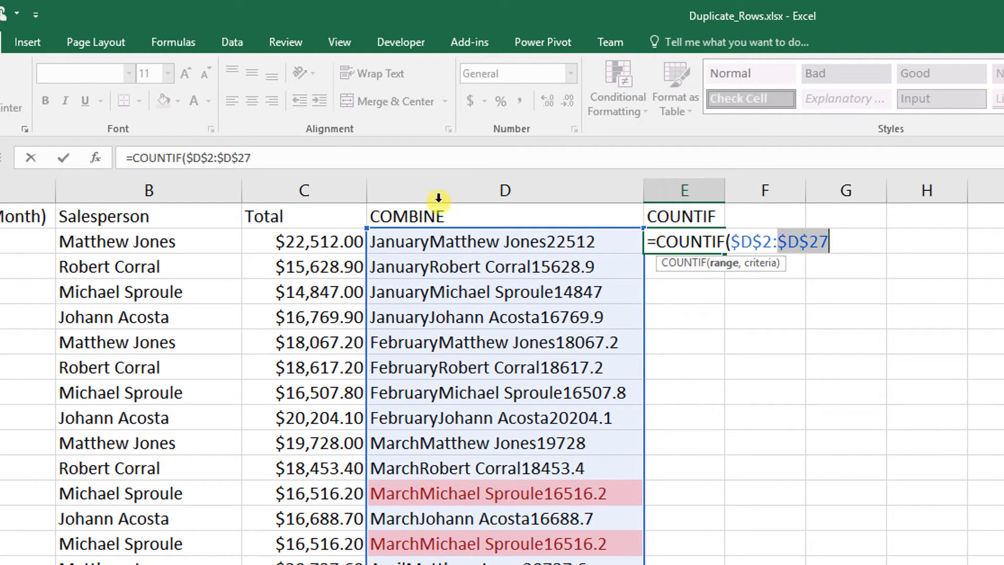
left_click_drag(832, 241, 821, 242)
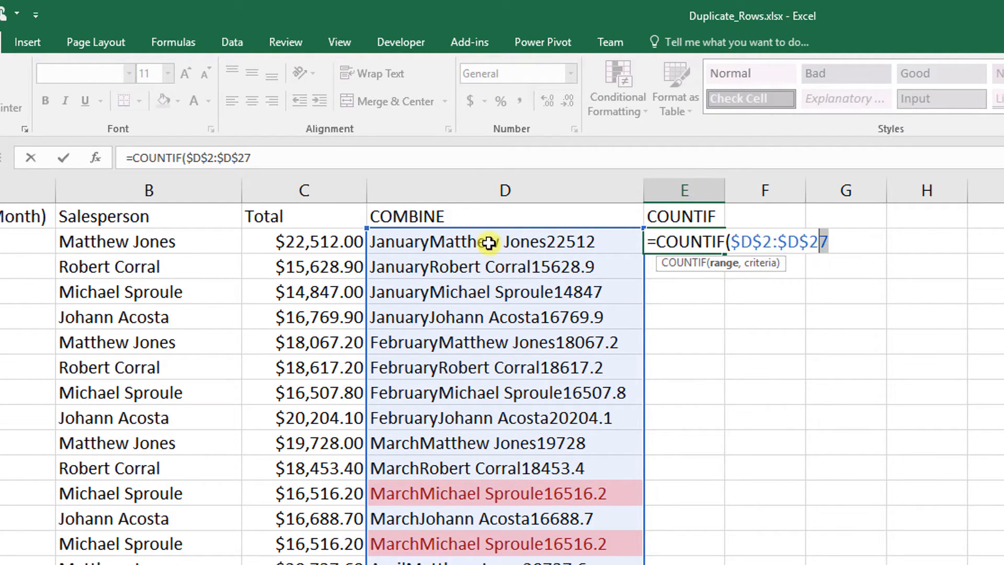
left_click(834, 241)
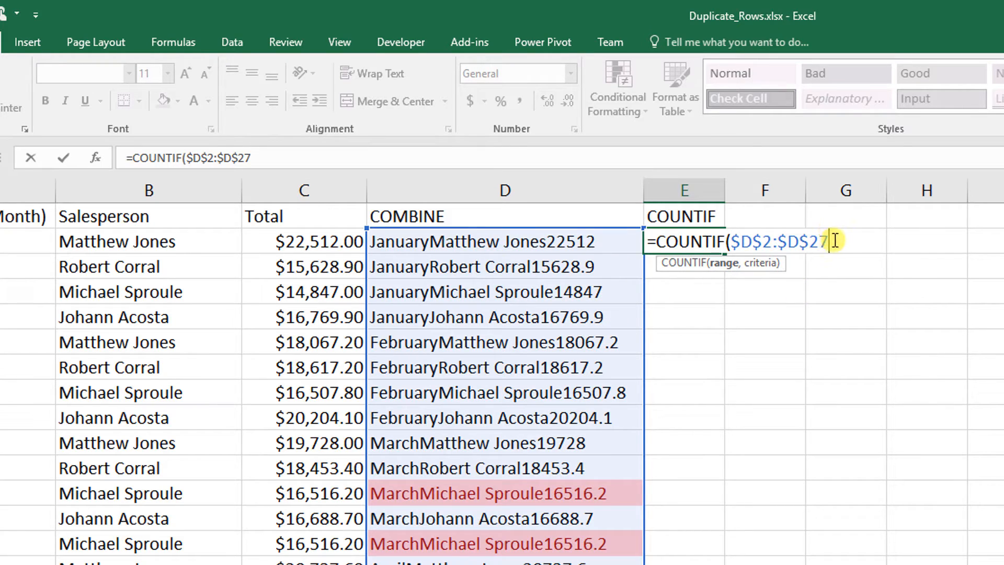
Step: Complete the E2 formula with the column-locked criterion $D2, giving =COUNTIF($D$2:$D$27,$D2), and select that cell
type(",")
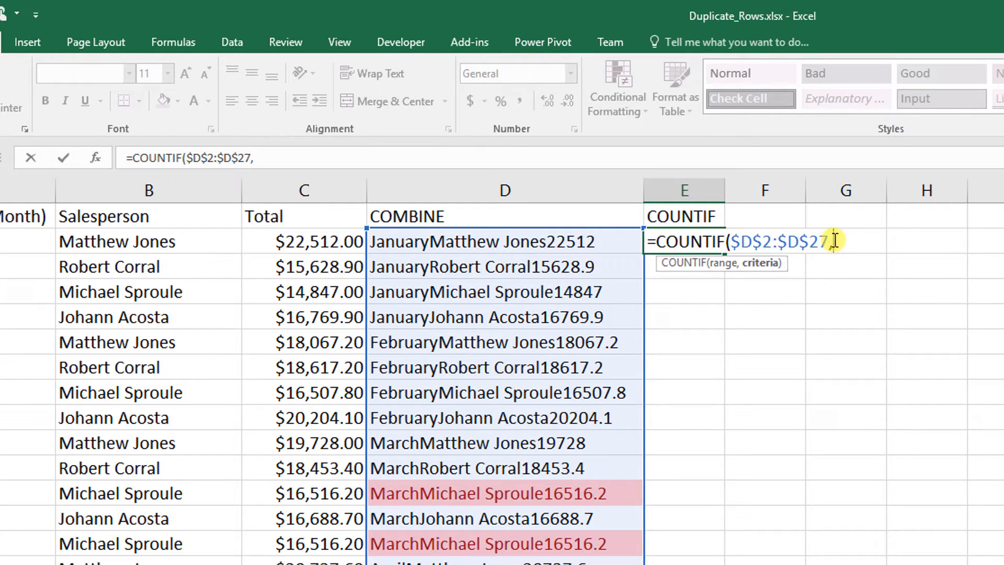
left_click(602, 243)
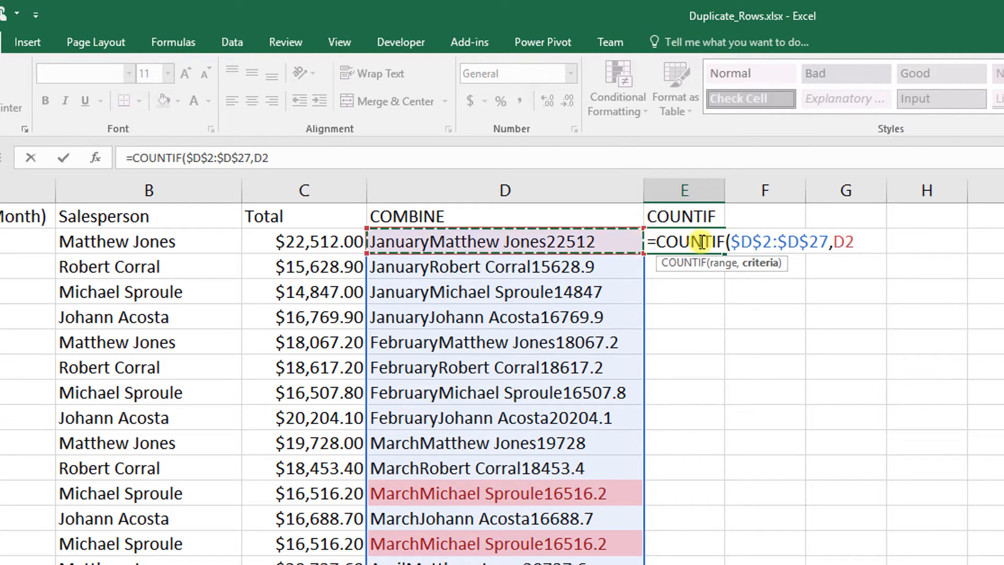
left_click(835, 243)
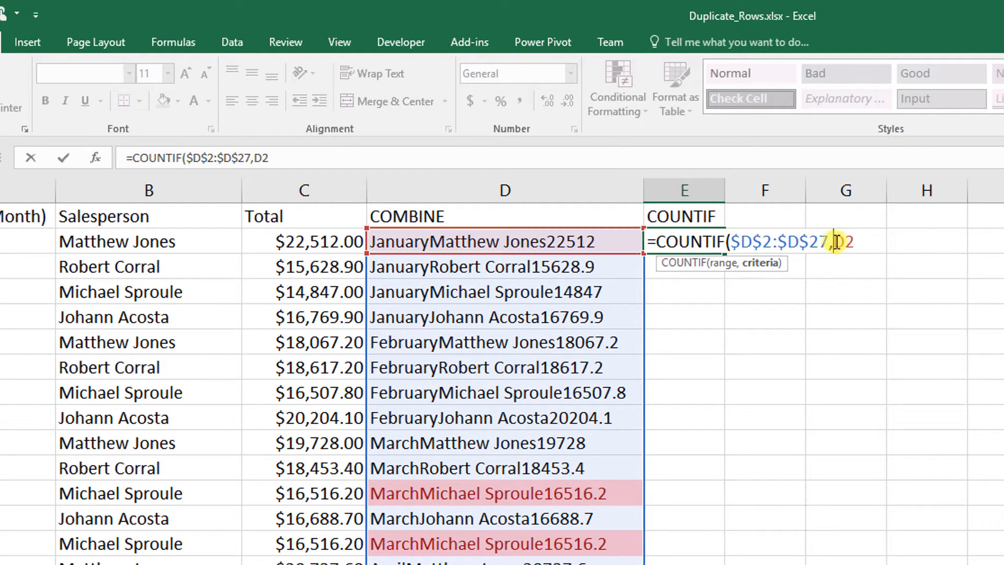
type("$")
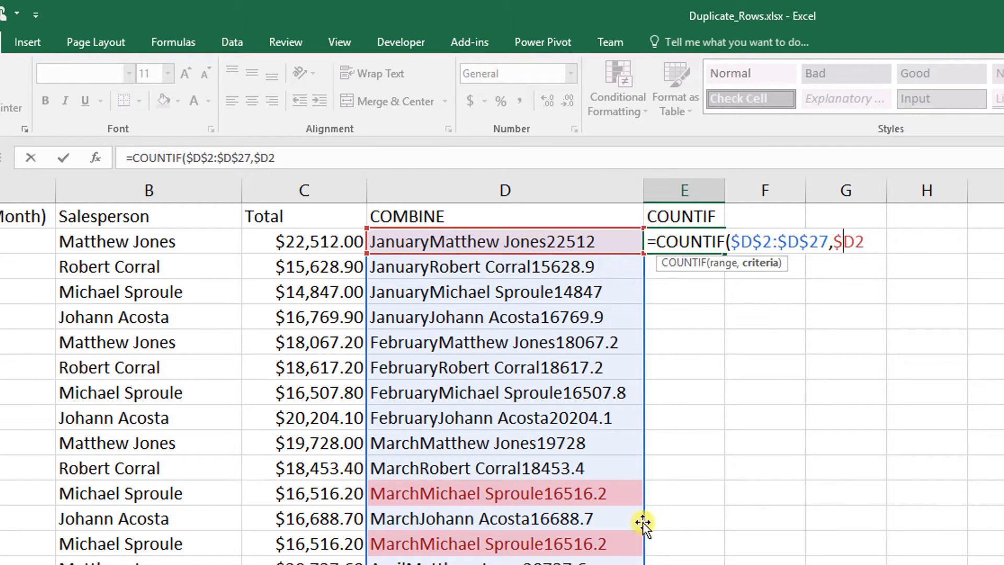
left_click(870, 242)
key("Return")
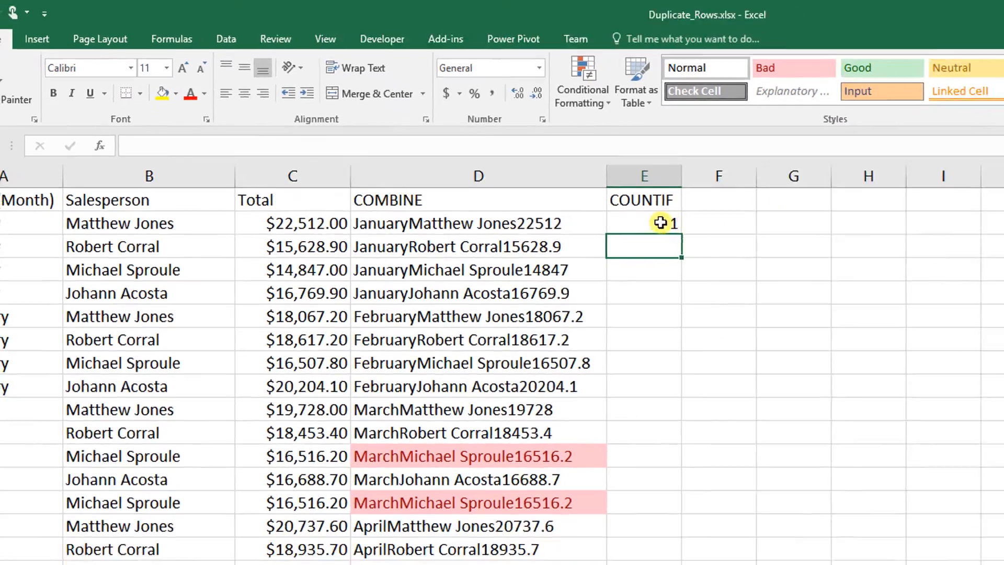
left_click(656, 223)
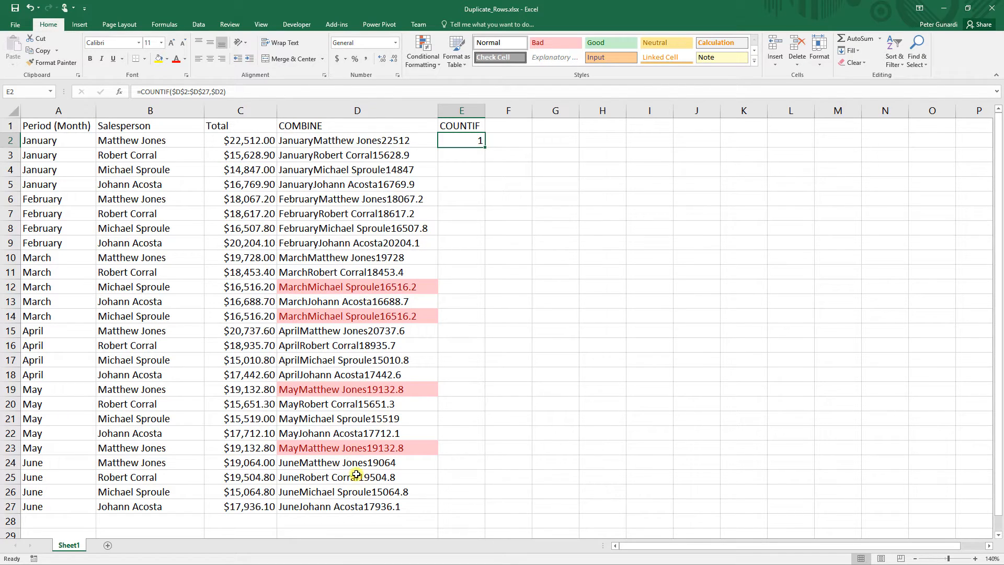
Step: Fill the COUNTIF formula from E2 down to E27 and select the count for row 12
double_click(484, 150)
left_click_drag(540, 303, 510, 297)
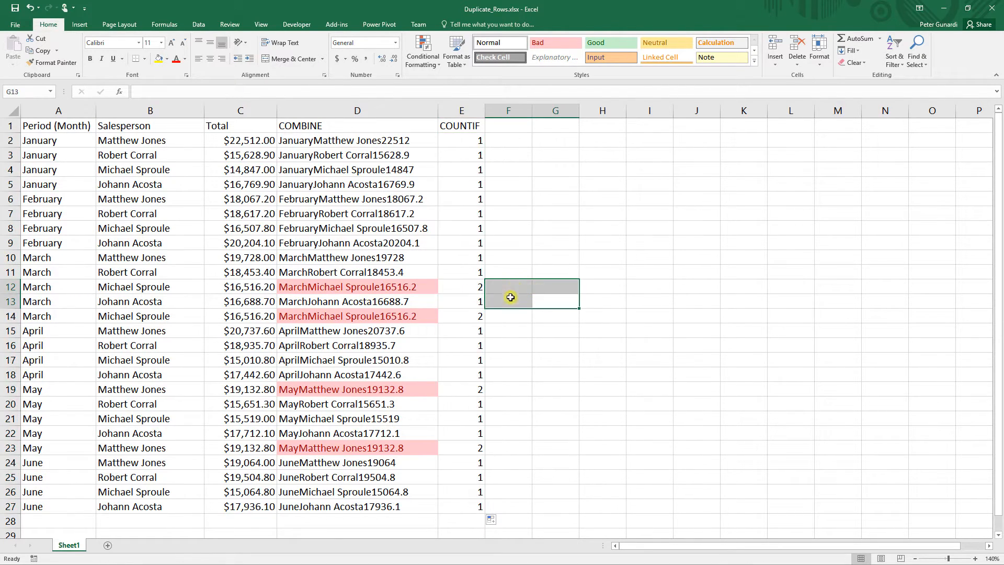
left_click(471, 287)
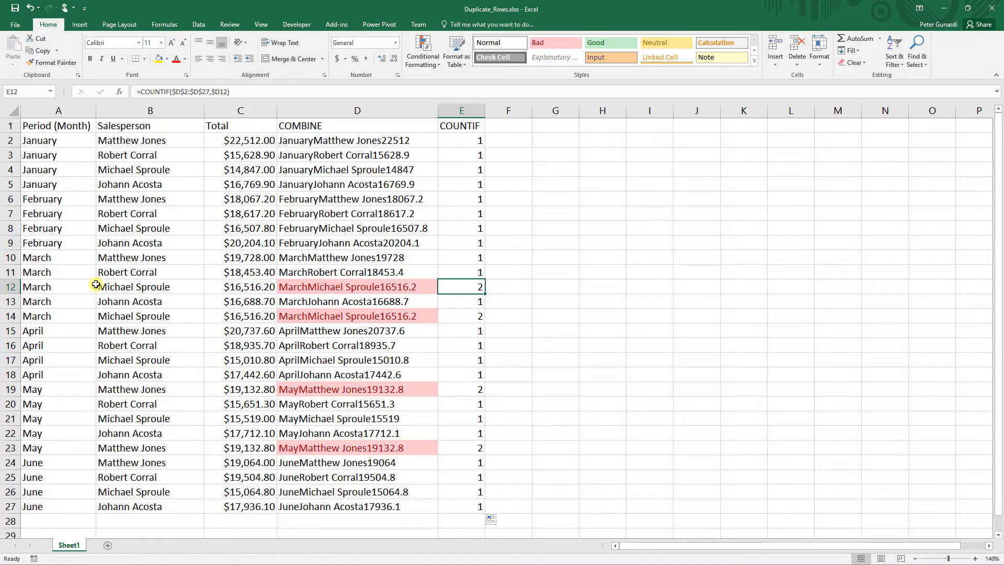
Step: Check the repeated March records by selecting A12:C12 and A14:C14 in turn
left_click_drag(65, 288, 231, 287)
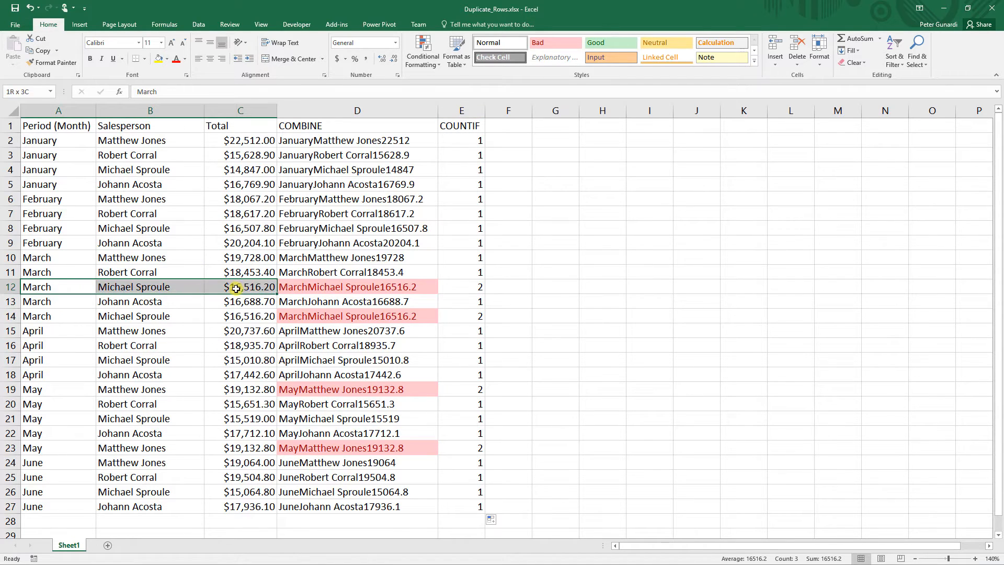
left_click_drag(88, 315, 280, 312)
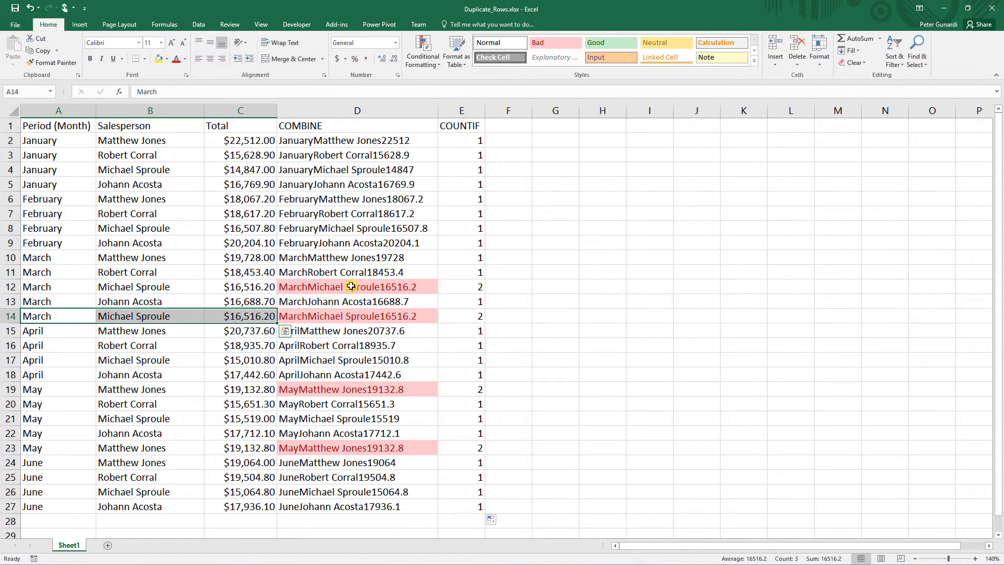
left_click(348, 259)
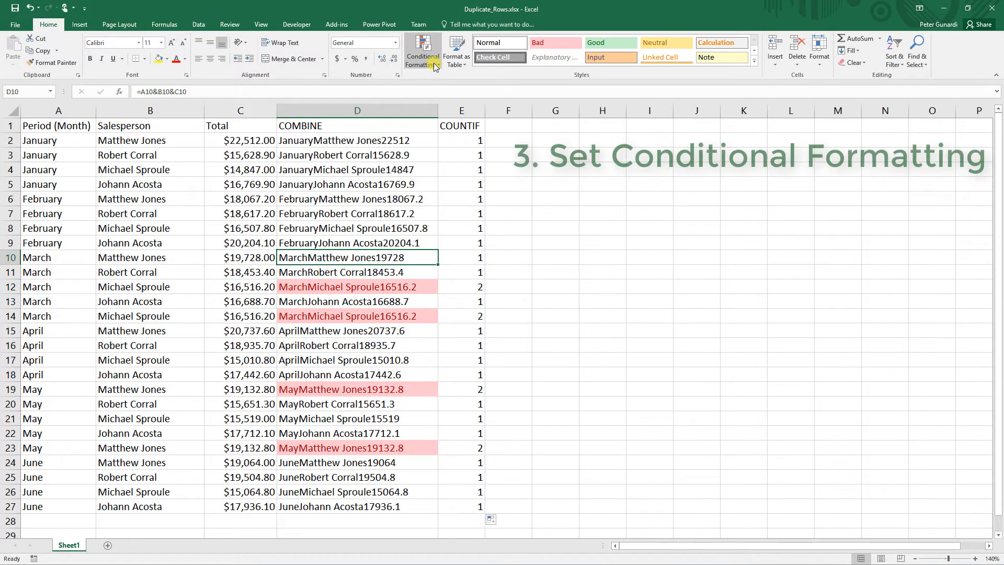
Step: Start a new conditional formatting rule for A2:C27 that uses a formula to determine which cells to format
left_click(40, 137)
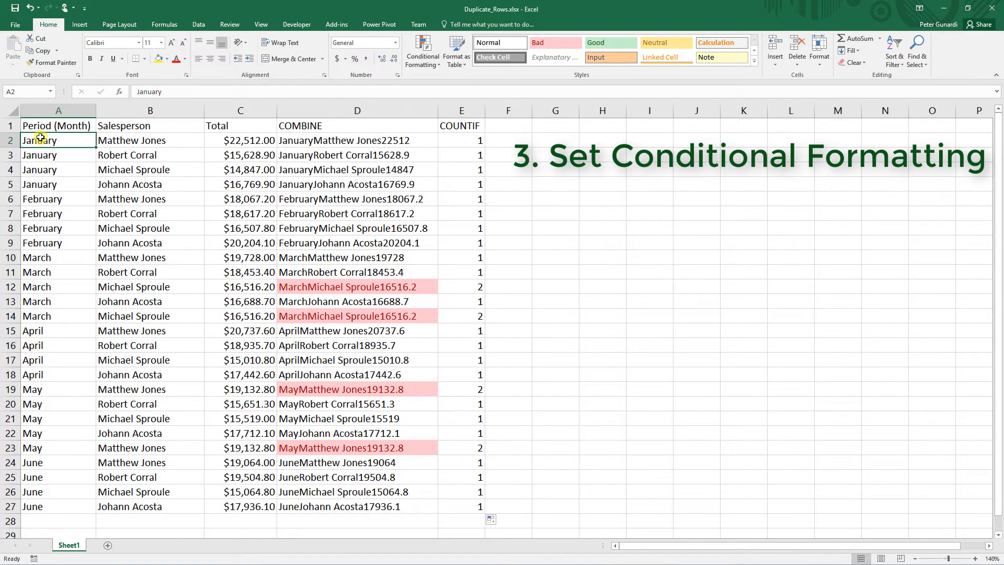
left_click_drag(45, 142, 263, 507)
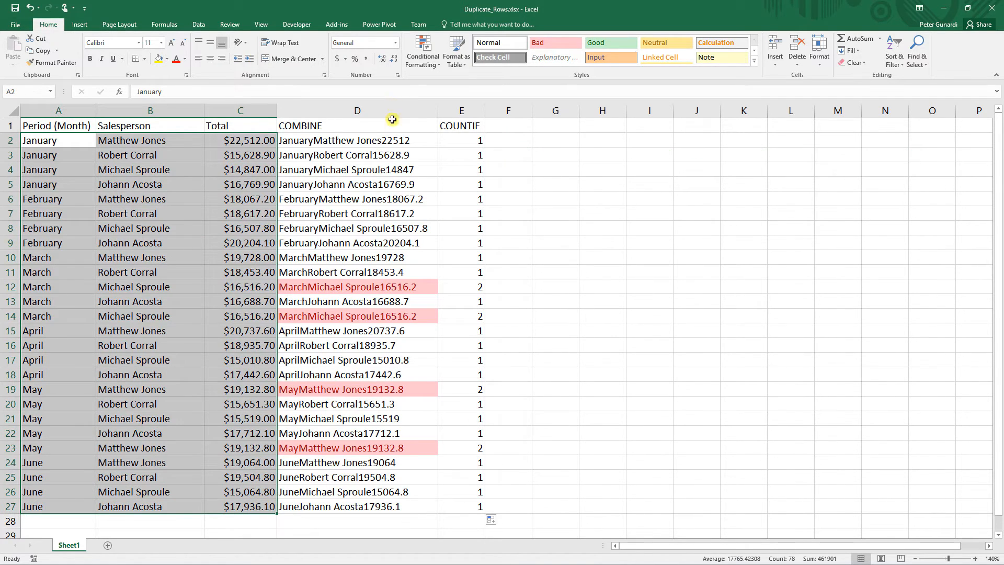
left_click(428, 65)
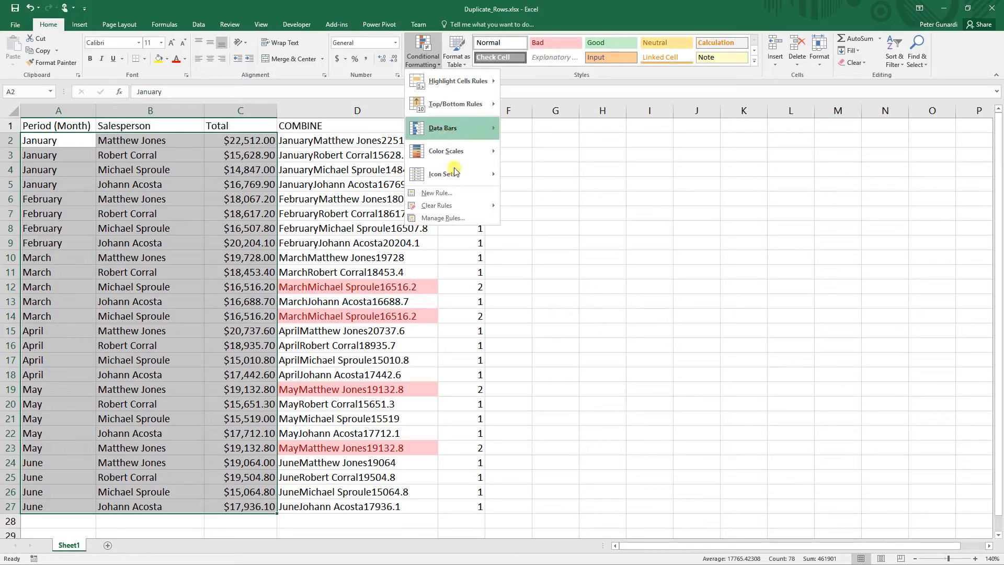
left_click(442, 194)
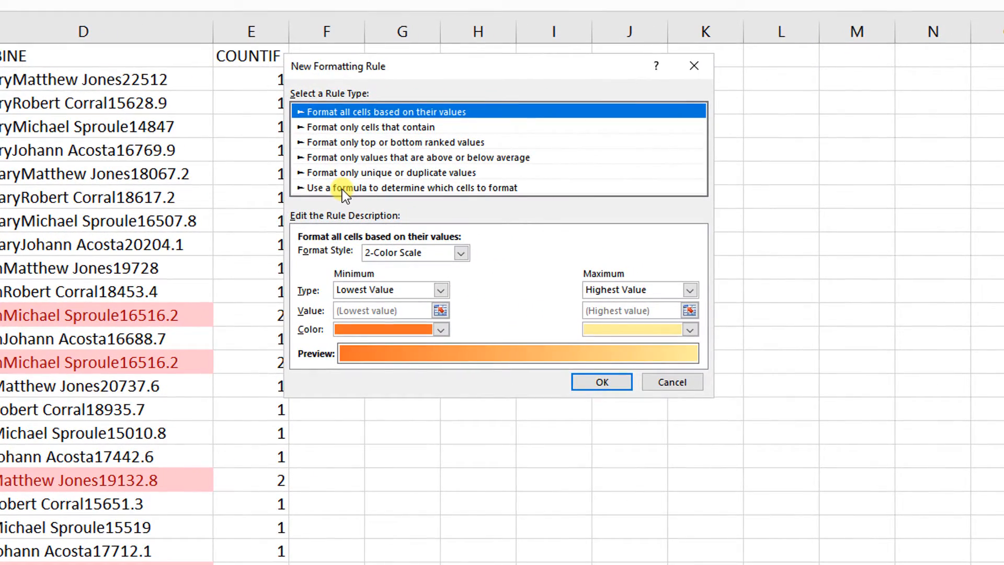
left_click(341, 189)
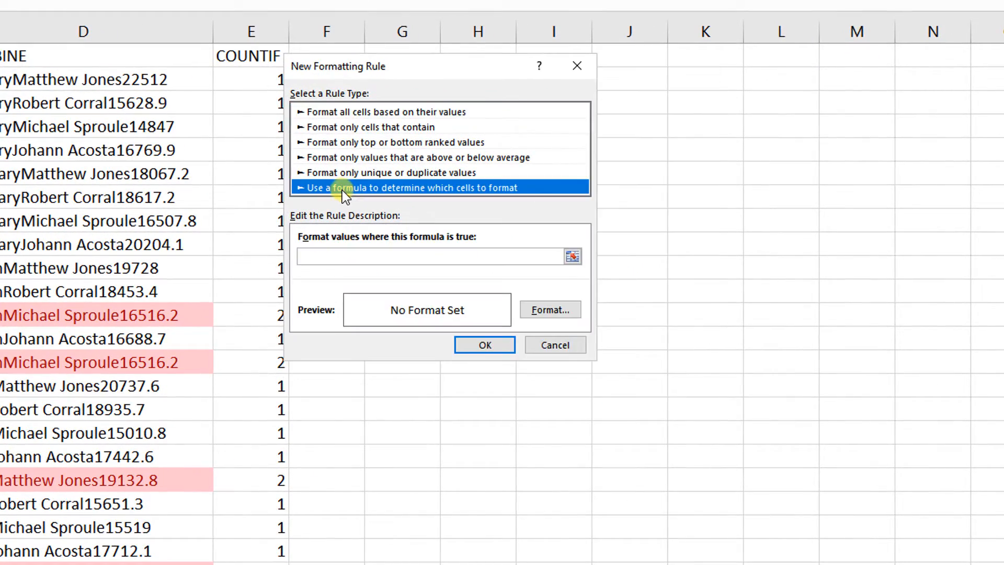
Step: Enter =COUNTIF($D$2:$D$27,$D2)>1 as the rule's formula
left_click(357, 256)
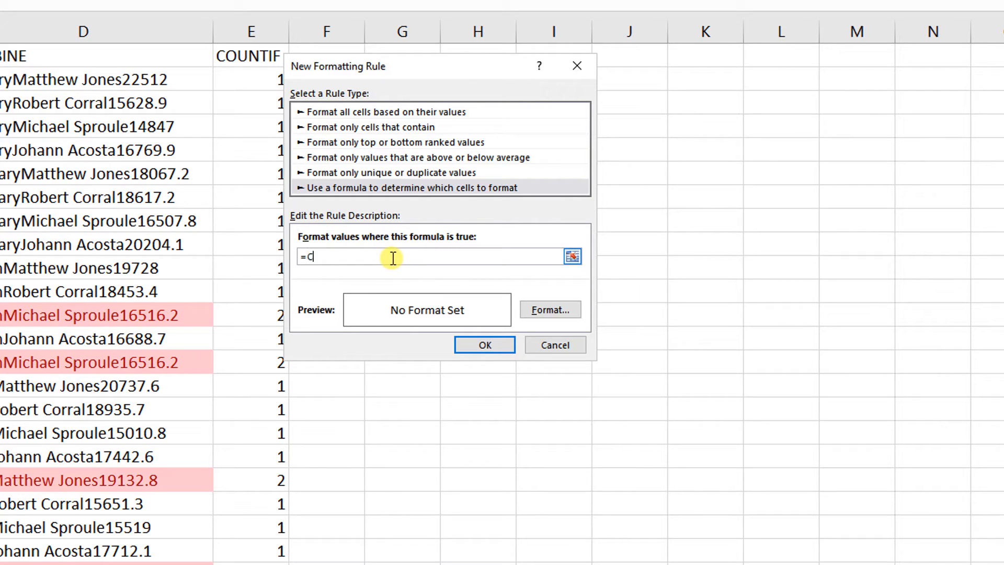
type("OUNTIF(")
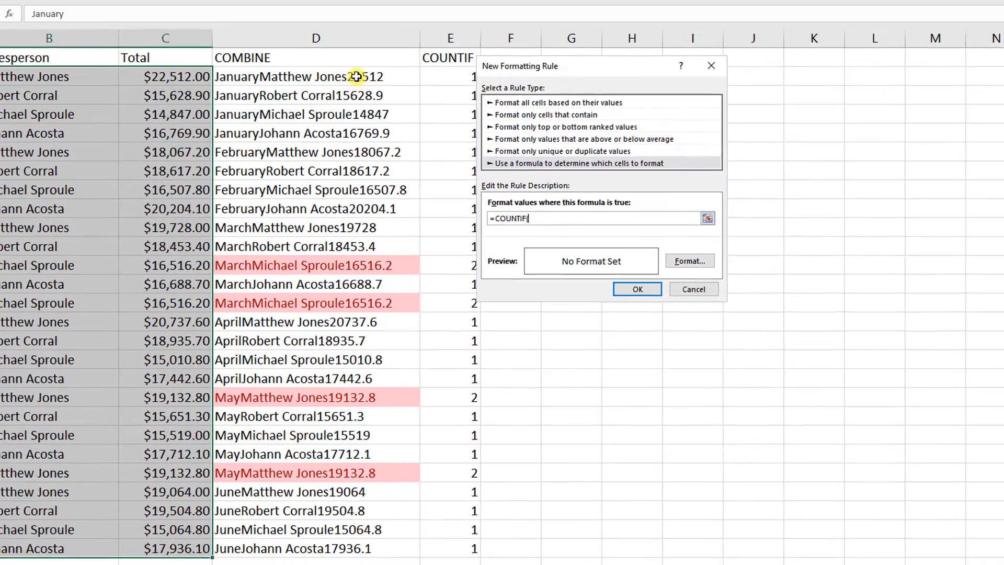
left_click_drag(194, 78, 155, 564)
left_click_drag(344, 516, 336, 541)
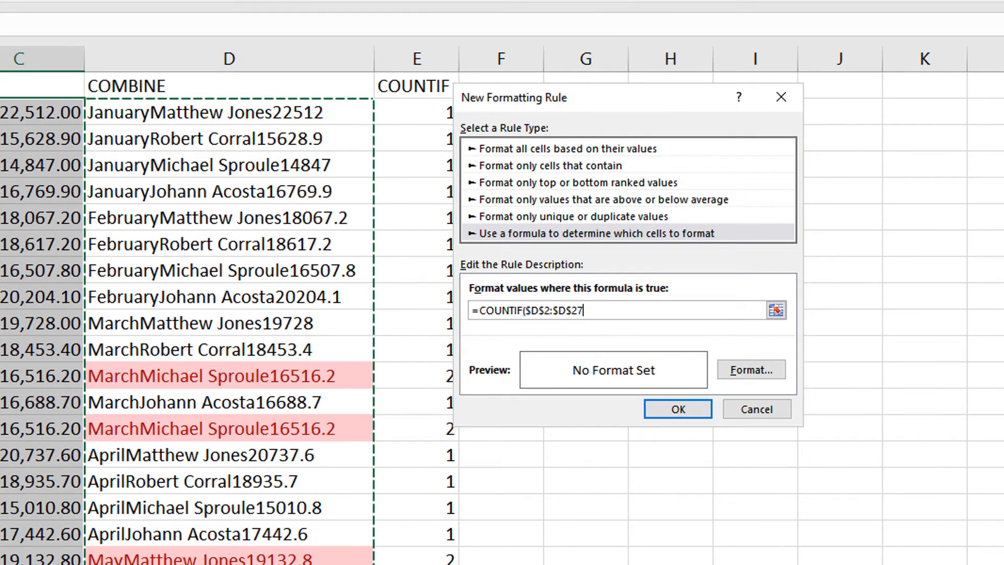
type(",")
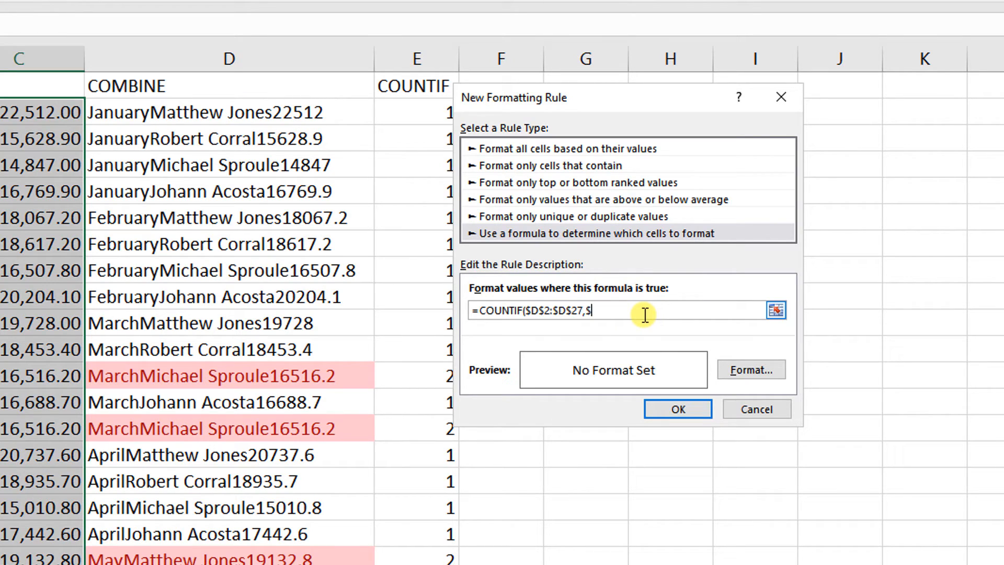
type("$D2")
left_click(613, 309)
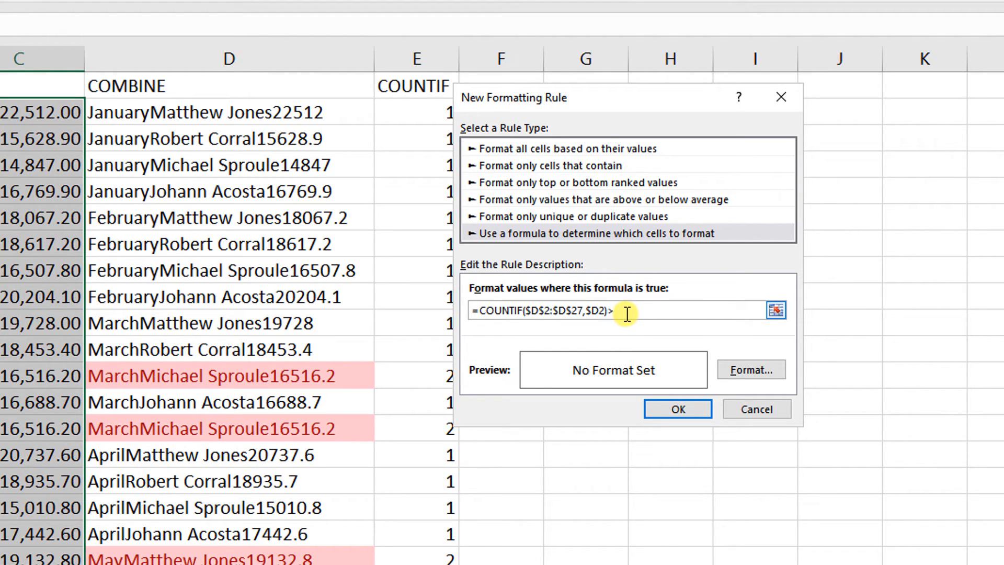
type(">1")
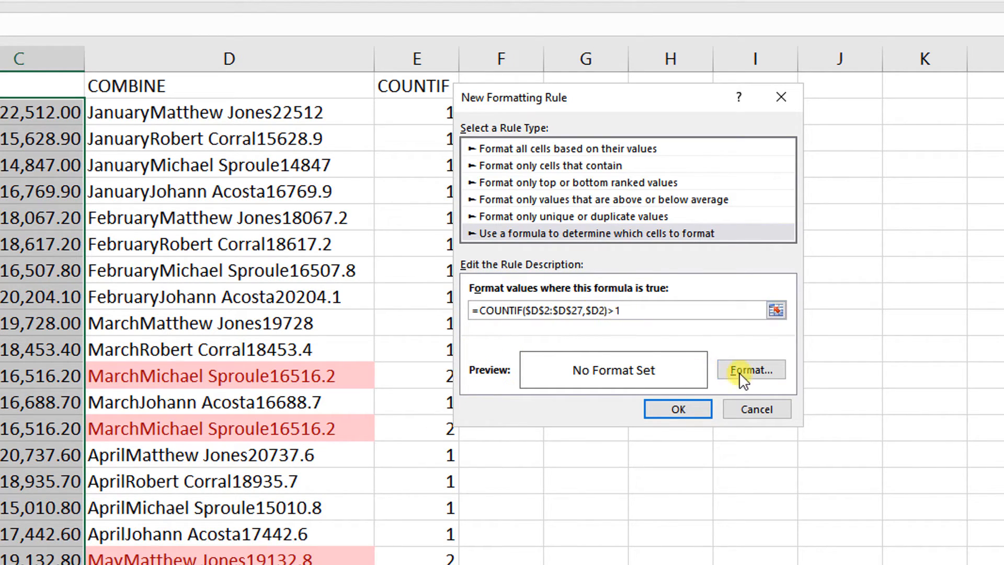
Step: Give the rule a light orange background fill and apply it to the selected records
left_click(758, 379)
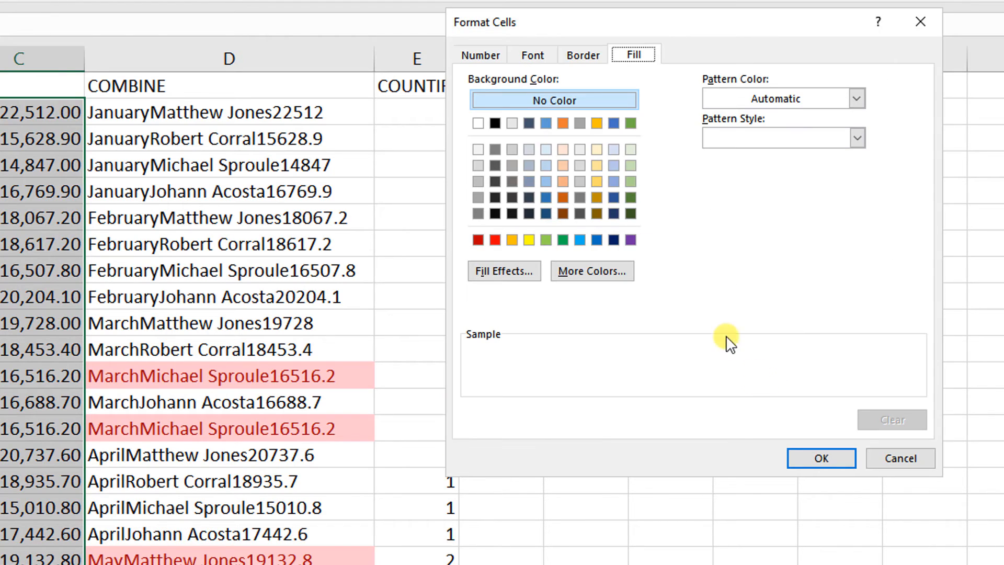
left_click(562, 182)
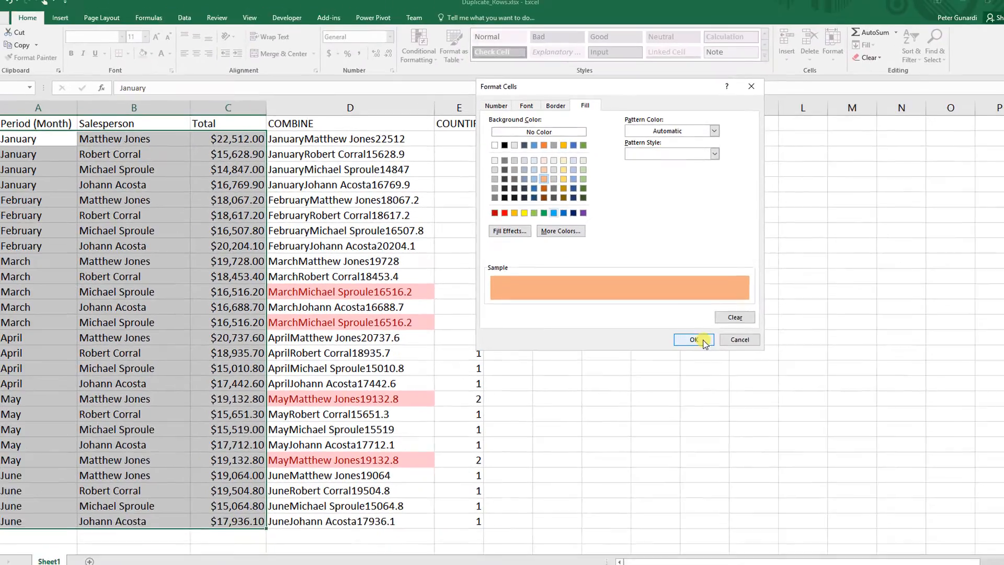
left_click(700, 339)
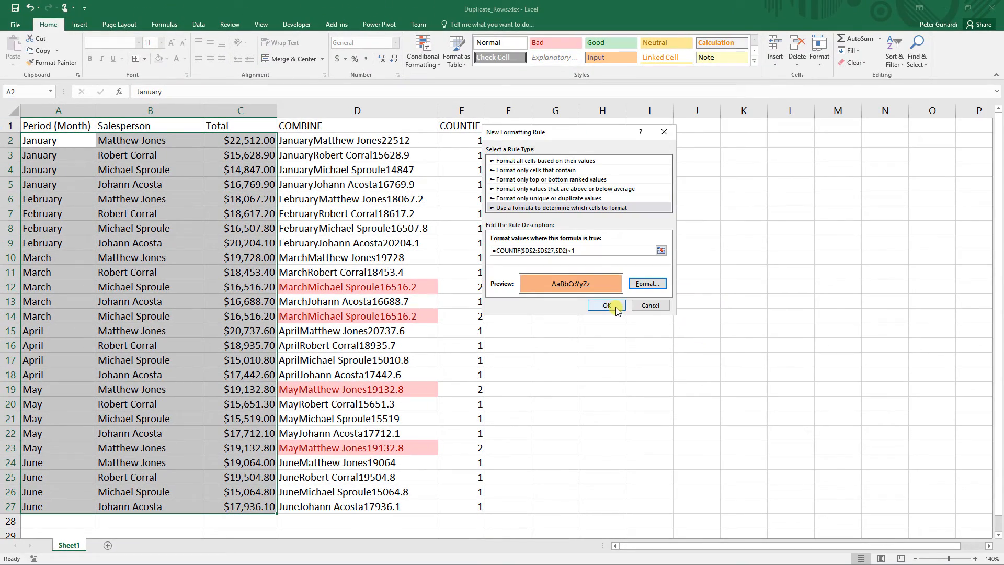
left_click(607, 305)
left_click(562, 313)
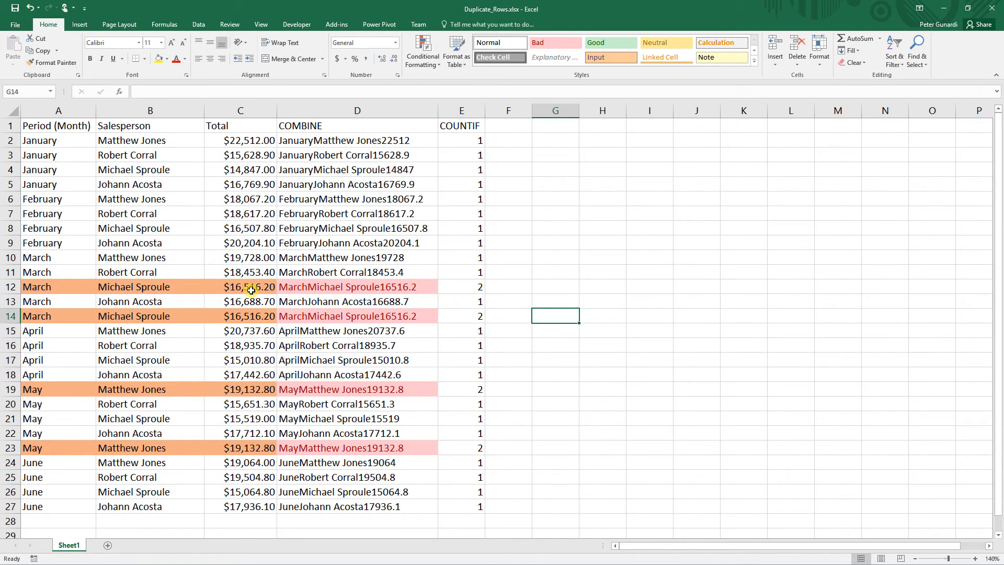
Step: Hide the COMBINE and COUNTIF helper columns D and E, and deselect them
left_click_drag(346, 112, 466, 111)
right_click(464, 111)
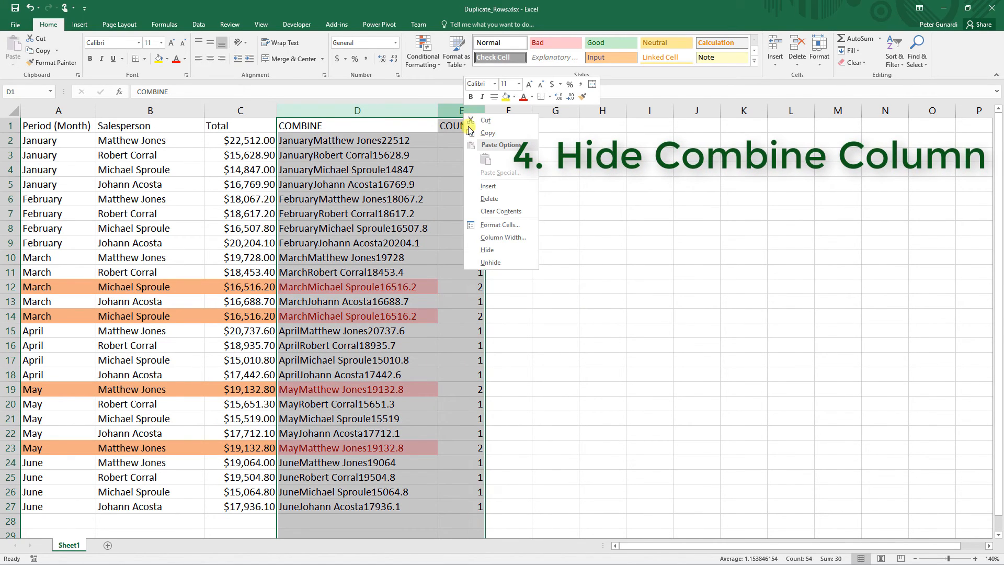
left_click(491, 253)
left_click(424, 272)
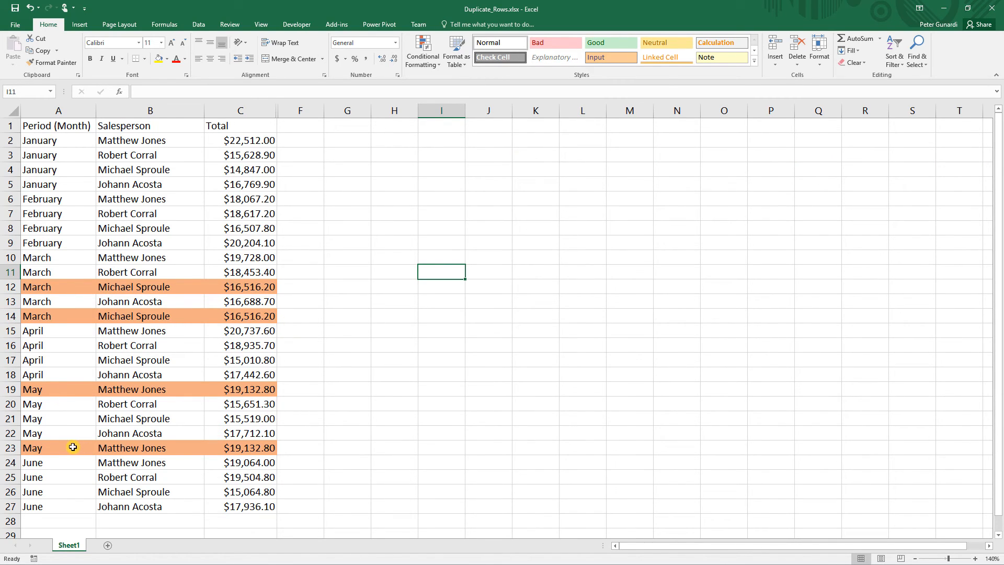
left_click(308, 409)
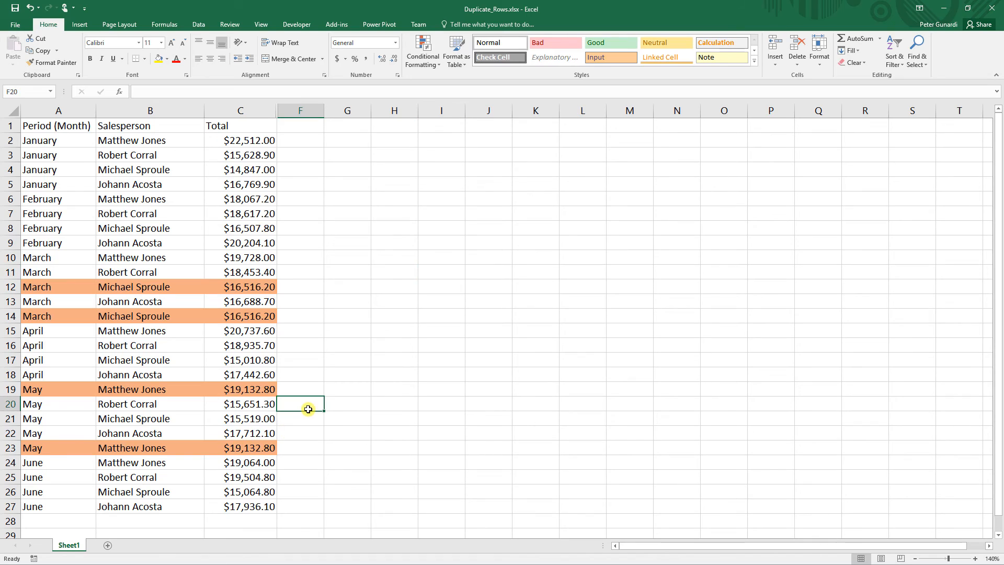